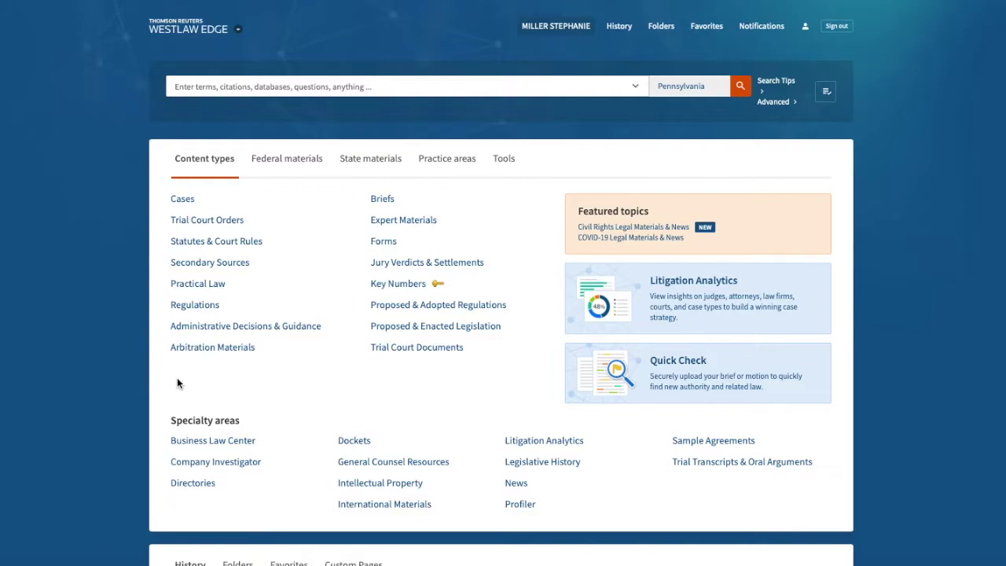
- Open All South Carolina State Cases from the Cases by State list in Westlaw Edge
click(184, 202)
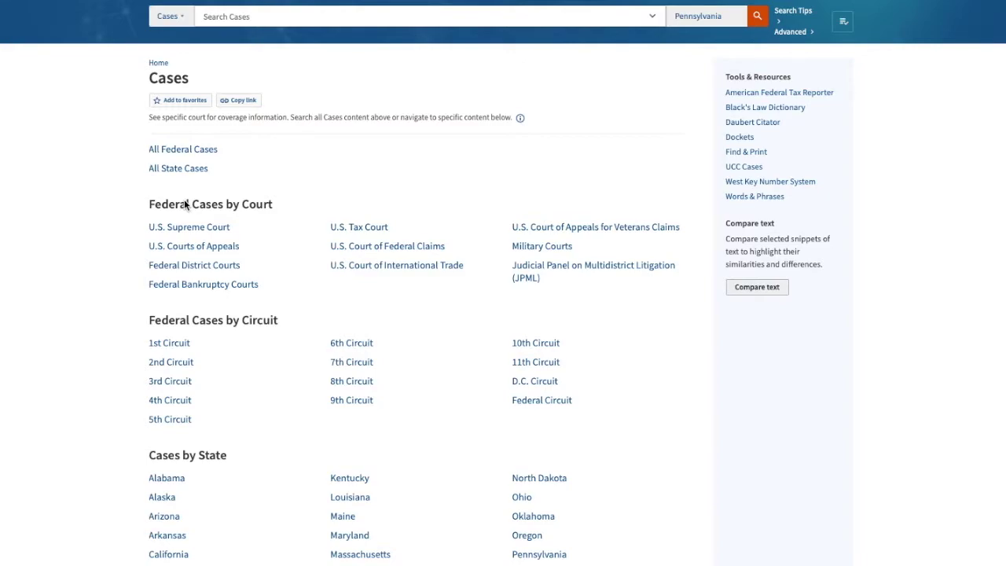
scroll(276, 293, down, 3)
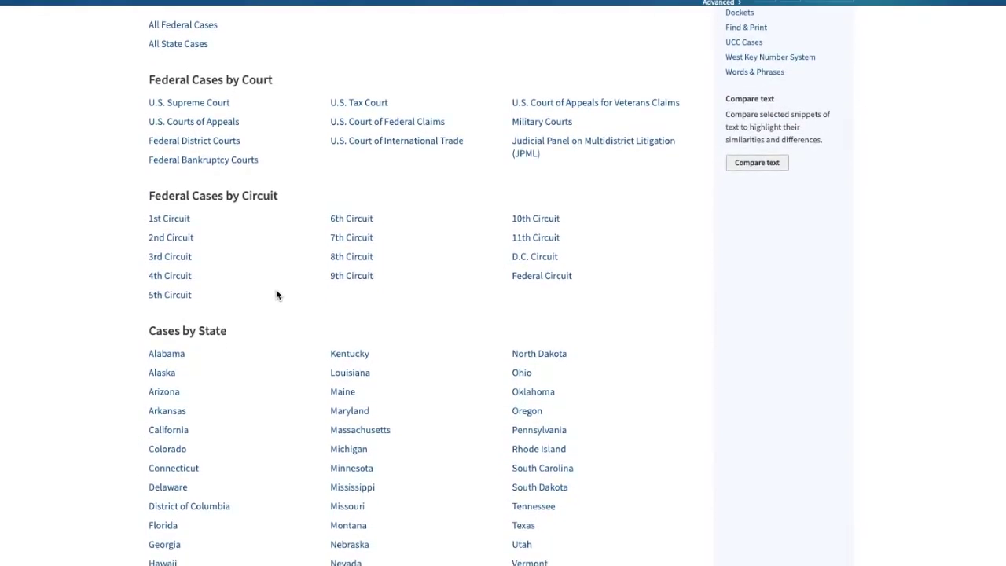
scroll(276, 295, down, 1)
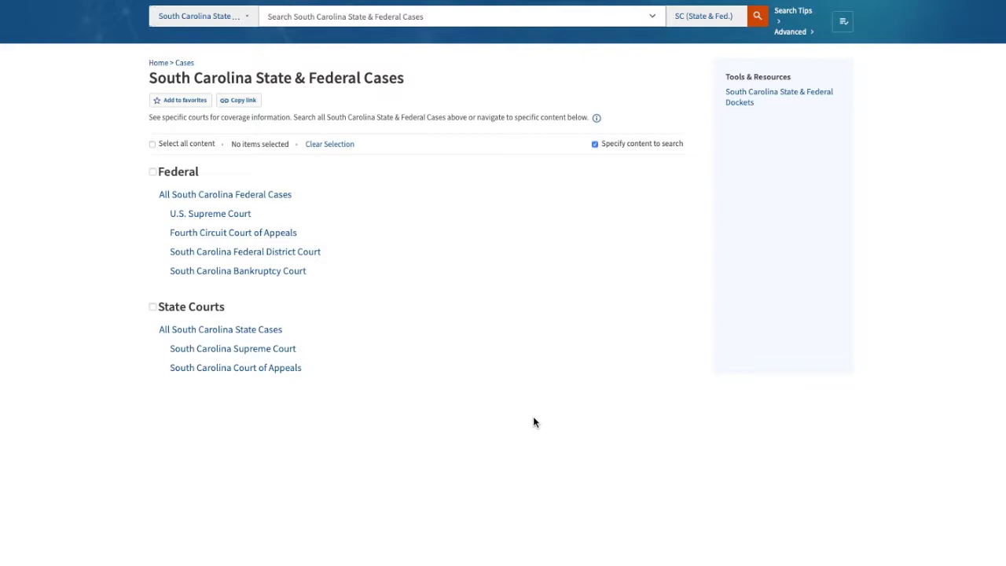
click(263, 337)
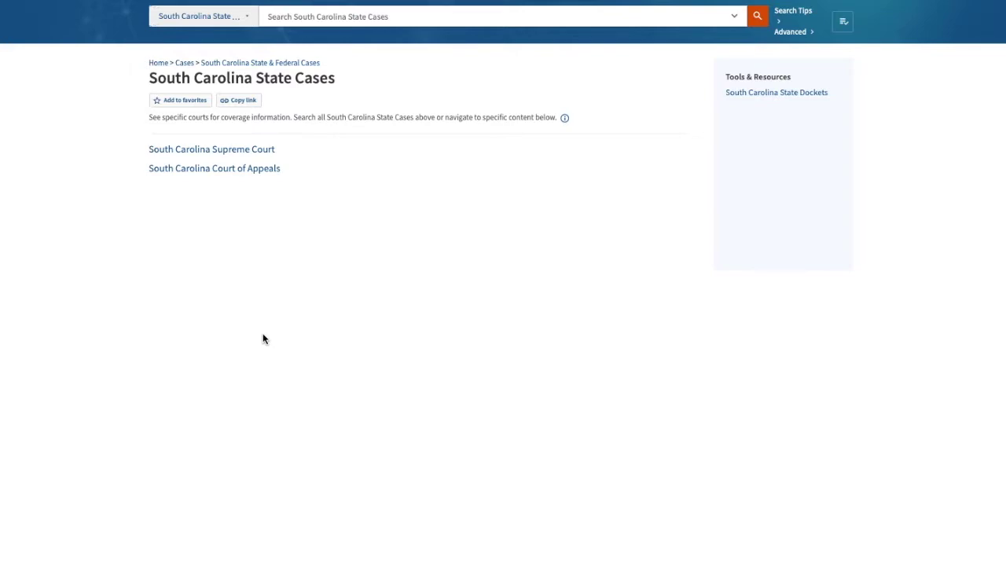
click(330, 15)
- Search South Carolina cases for engagement /s ring, getting 20 results led by Frank v. Frank
text(engag)
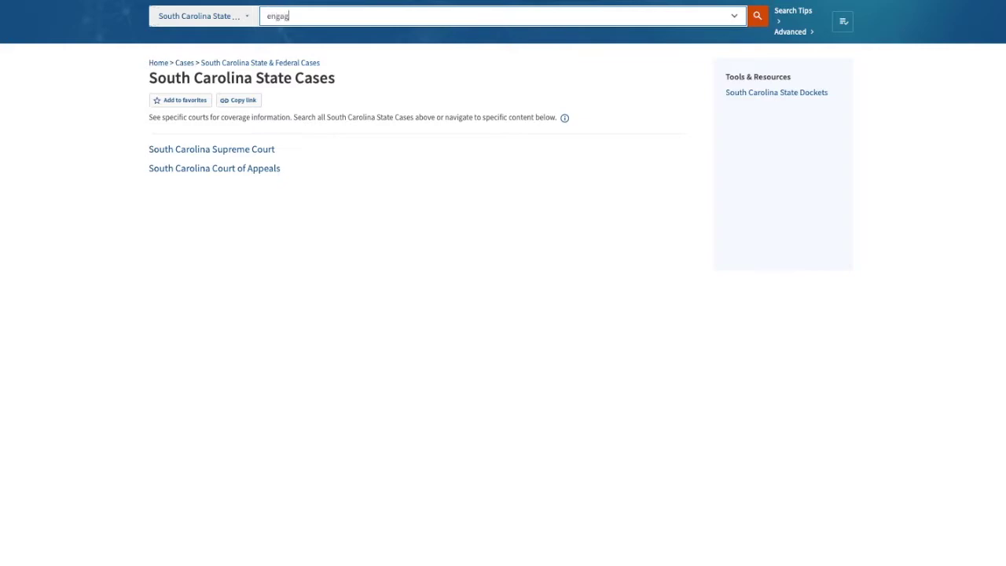
text(ement /s)
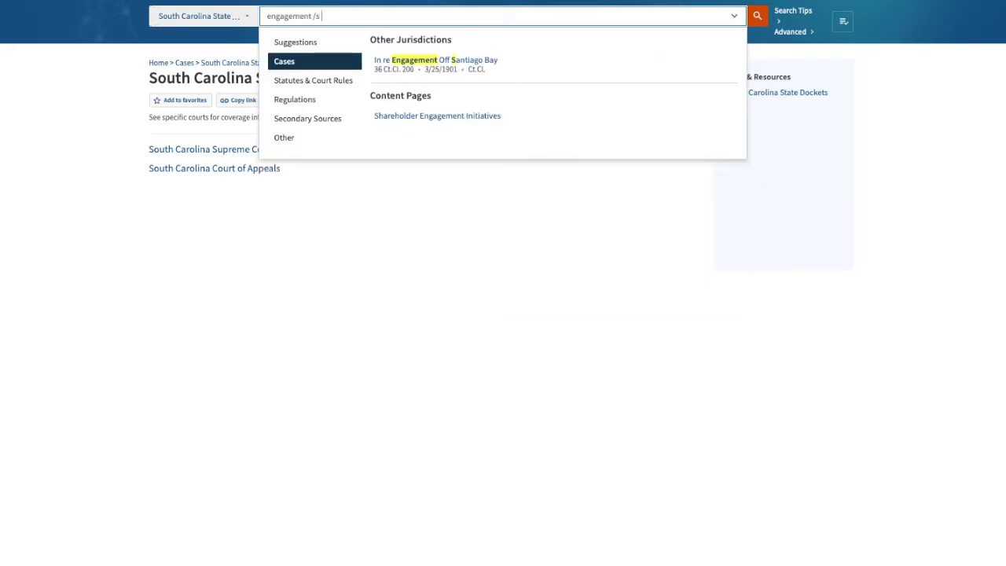
text( ring)
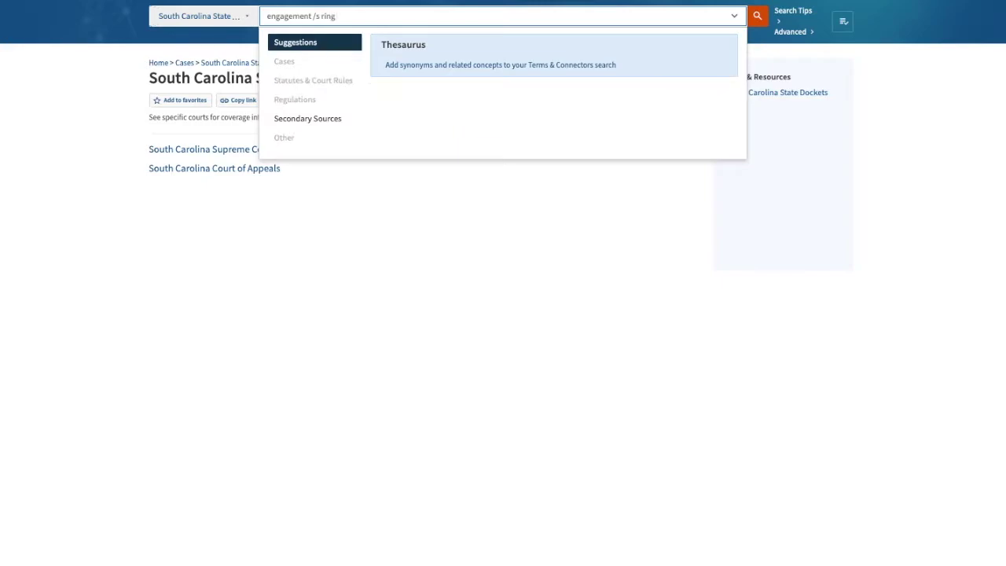
key(Escape)
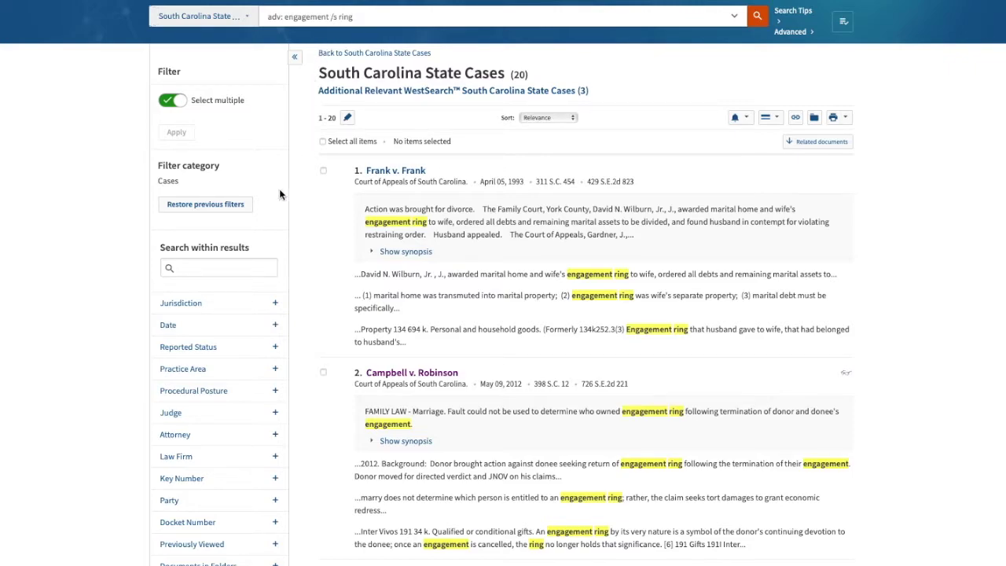
- Search within the results for gift to narrow them to 8 cases
click(248, 267)
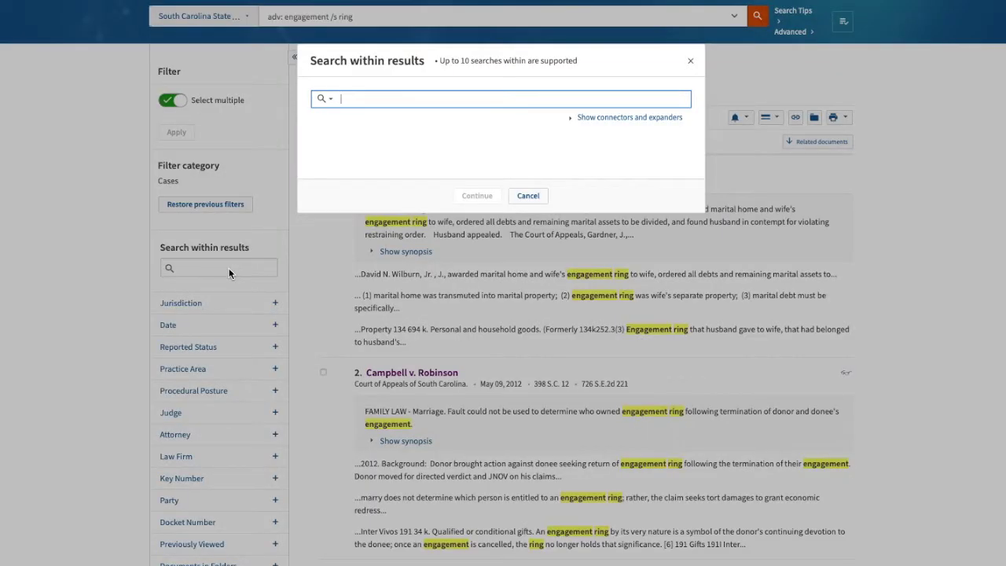
text(gift)
key(Return)
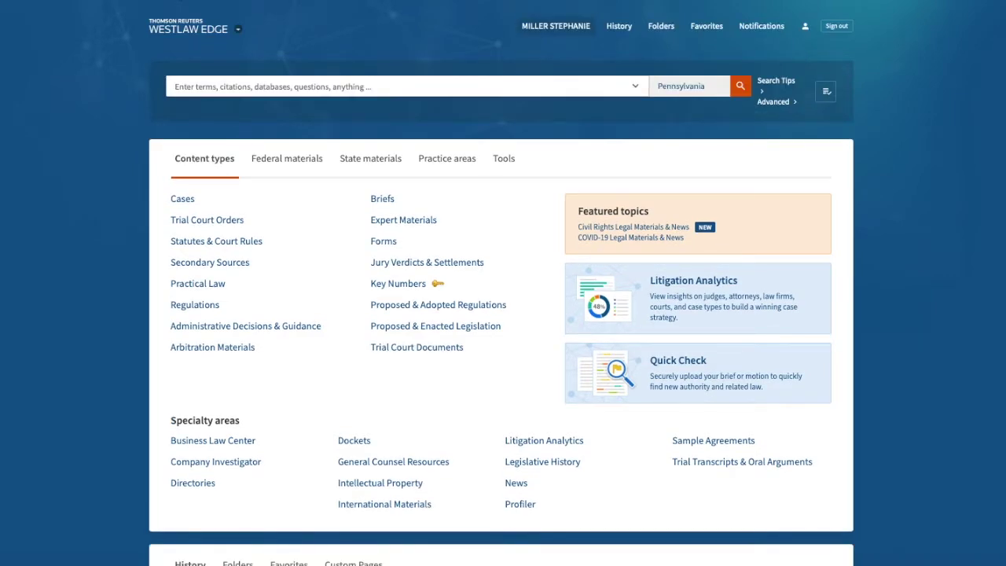
- Look up ALR from the home page search bar and open American Law Reports
click(199, 88)
text(A)
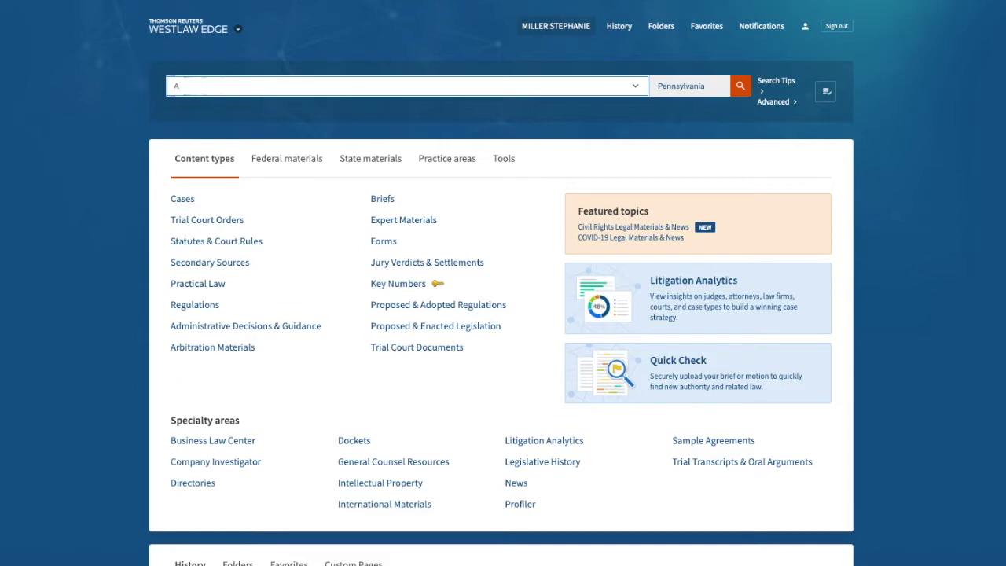
text(LR)
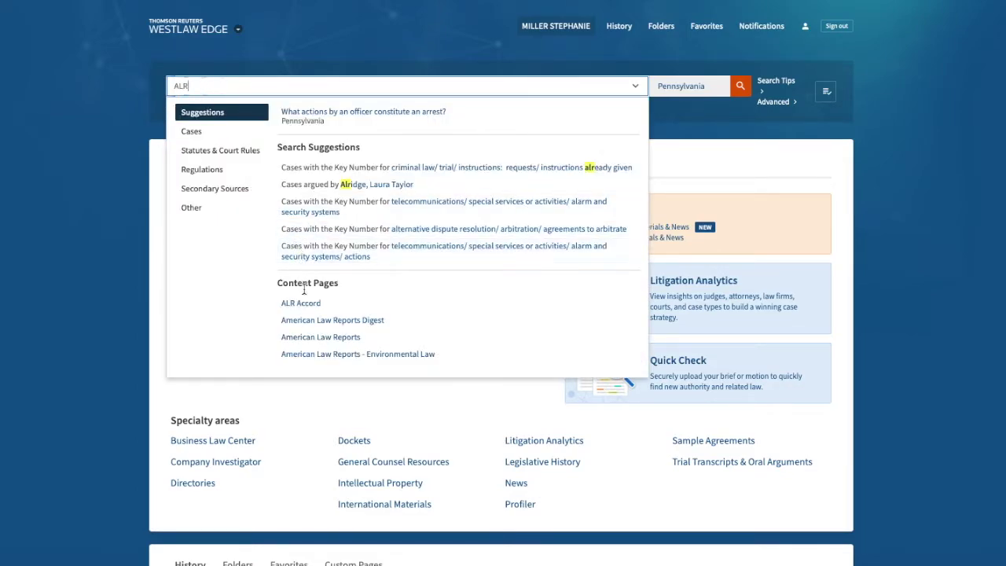
click(311, 339)
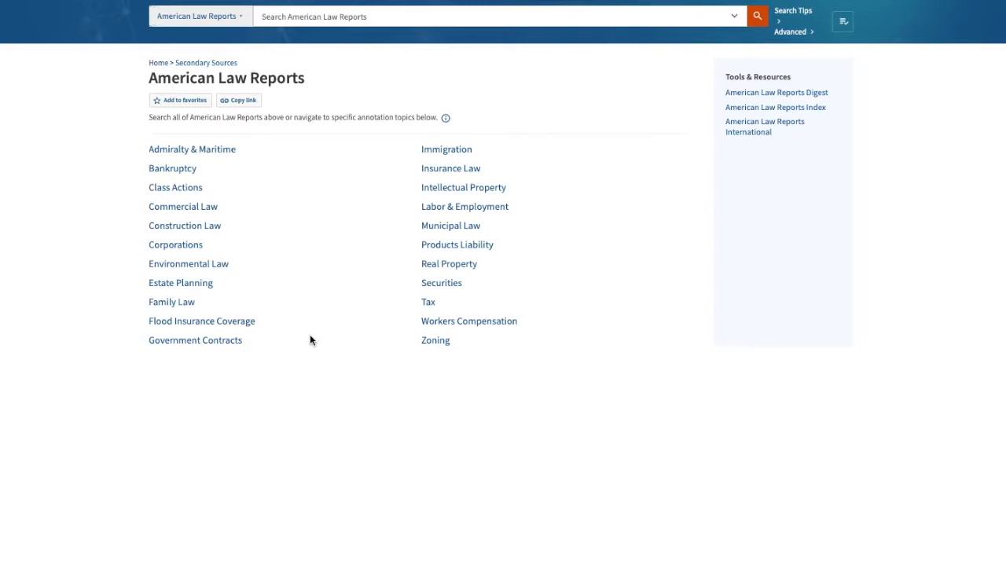
click(306, 12)
- Run engagement /s ring in American Law Reports, yielding 61 annotations
text(engageme)
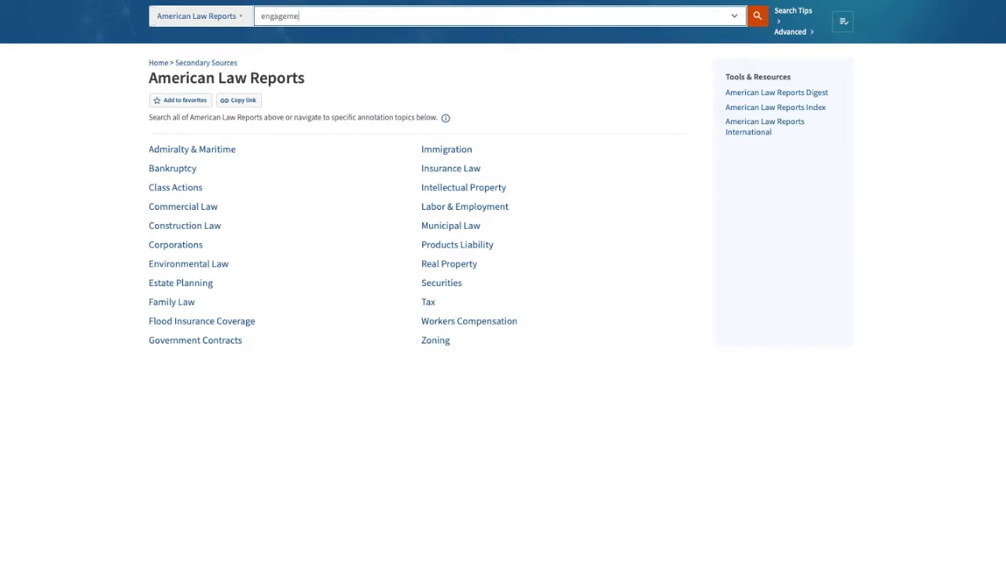
text(nt /s ring)
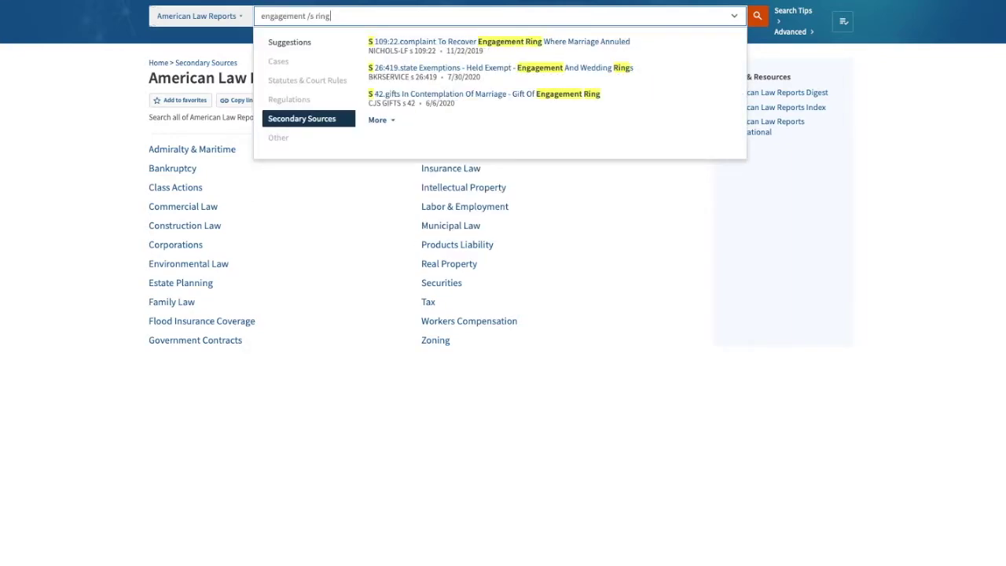
key(Return)
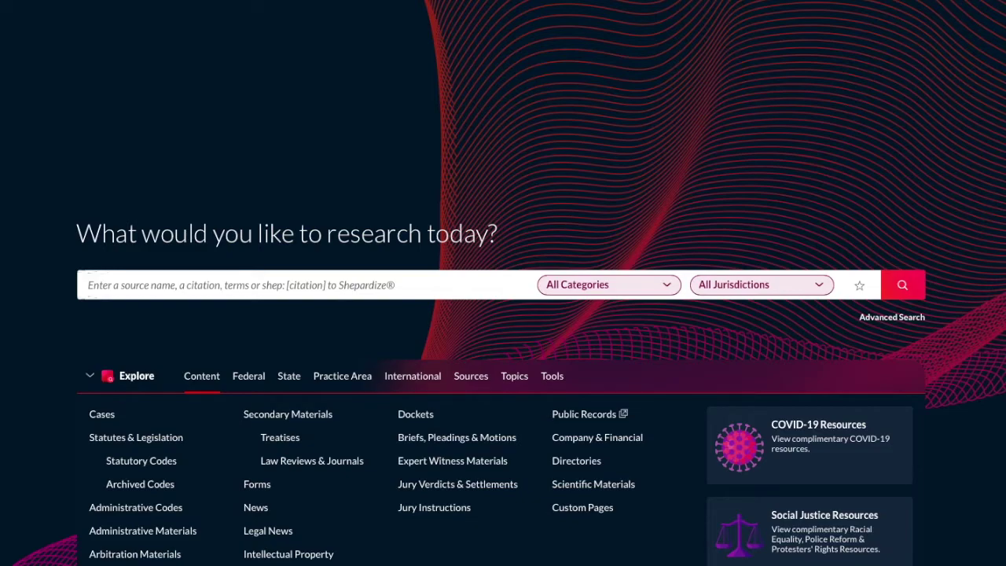
- Open the Cases content page from Explore in Lexis+
click(96, 416)
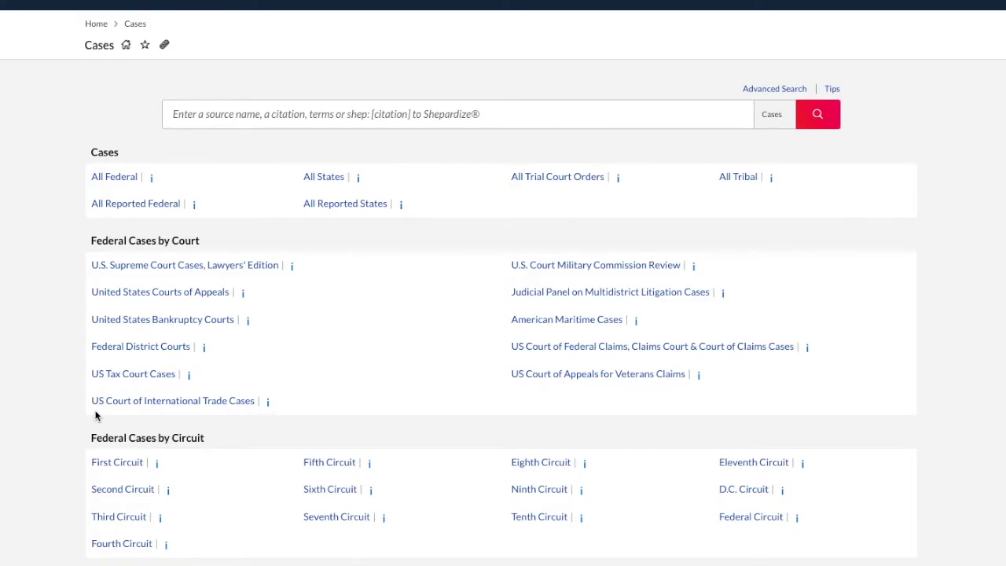
- Open South Carolina State Cases, Combined from the Cases by State list
scroll(118, 433, down, 6)
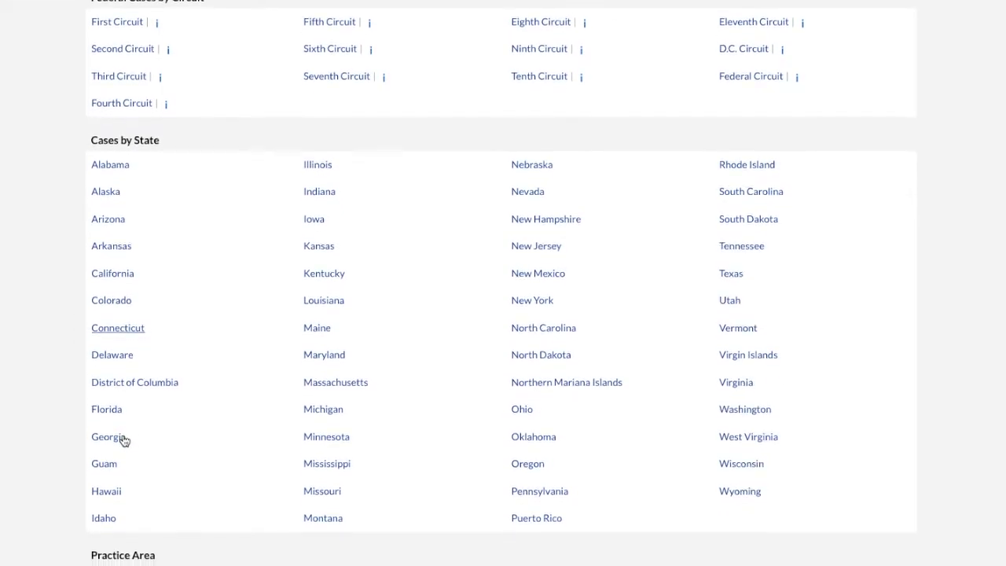
scroll(124, 441, down, 1)
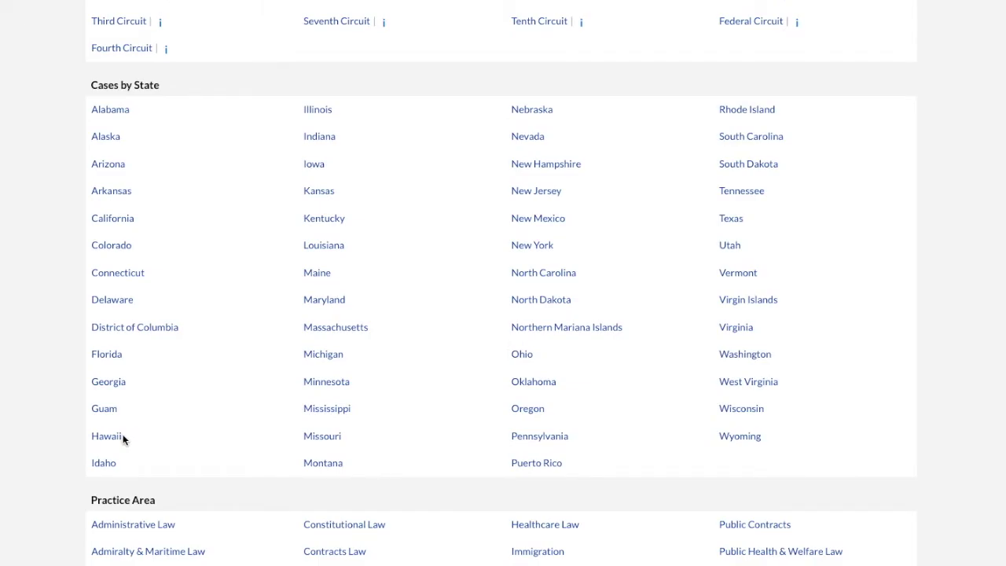
click(751, 137)
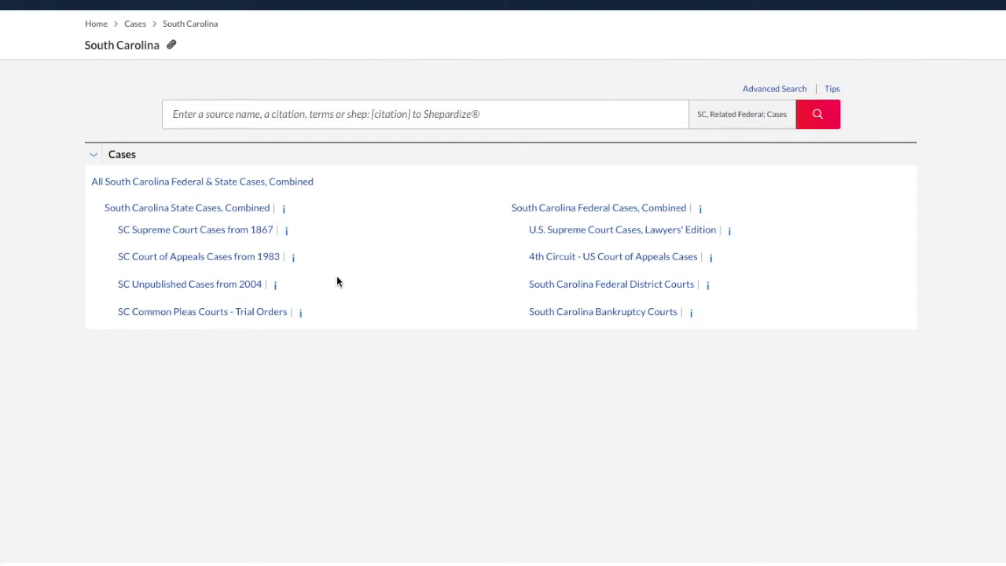
click(257, 211)
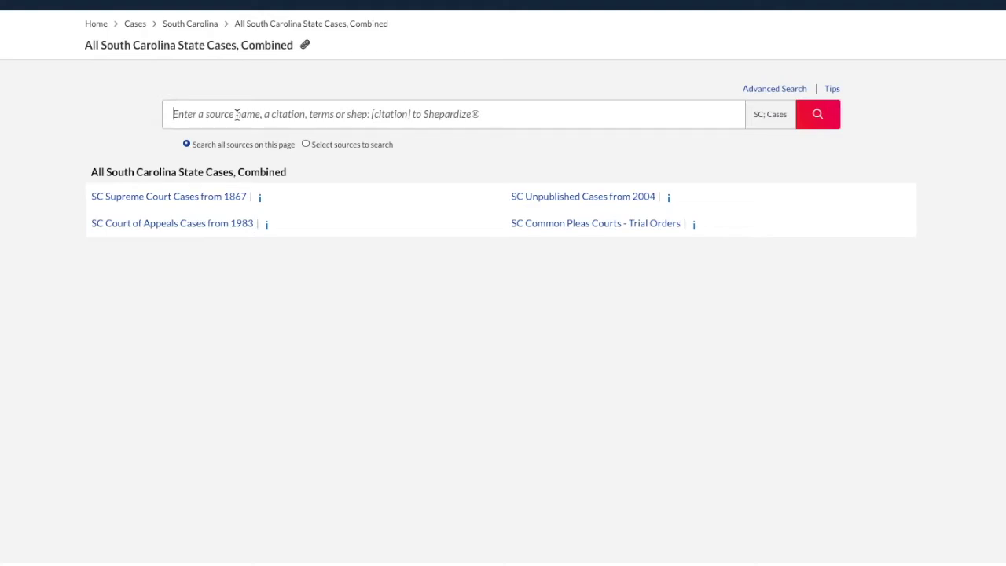
- Search engagement /s ring in SC cases, getting 20 results led by Campbell v. Robinson
text(engage)
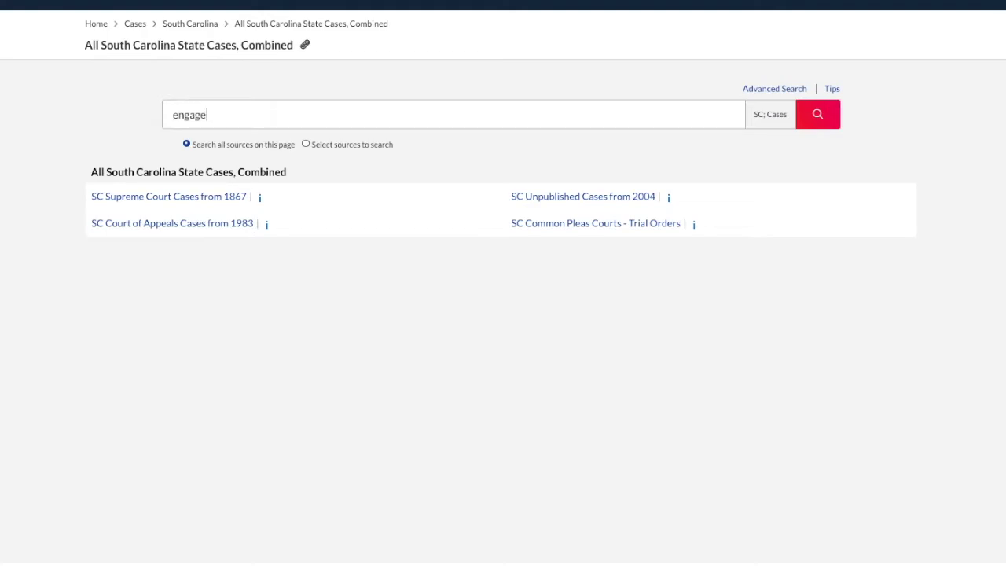
text(ment /s ring)
key(Return)
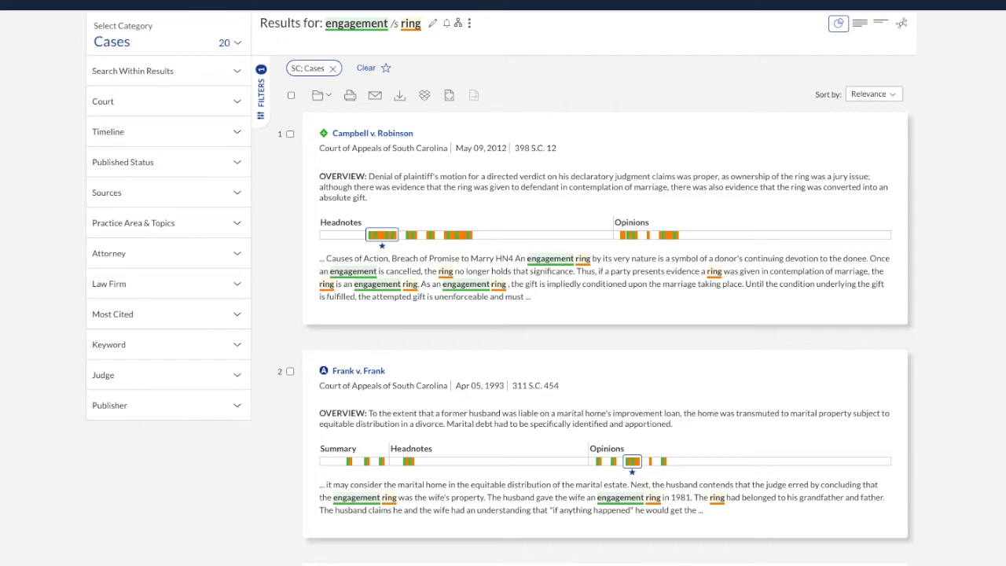
- Search within the results for gift, then go back to the Lexis+ research home page
click(218, 76)
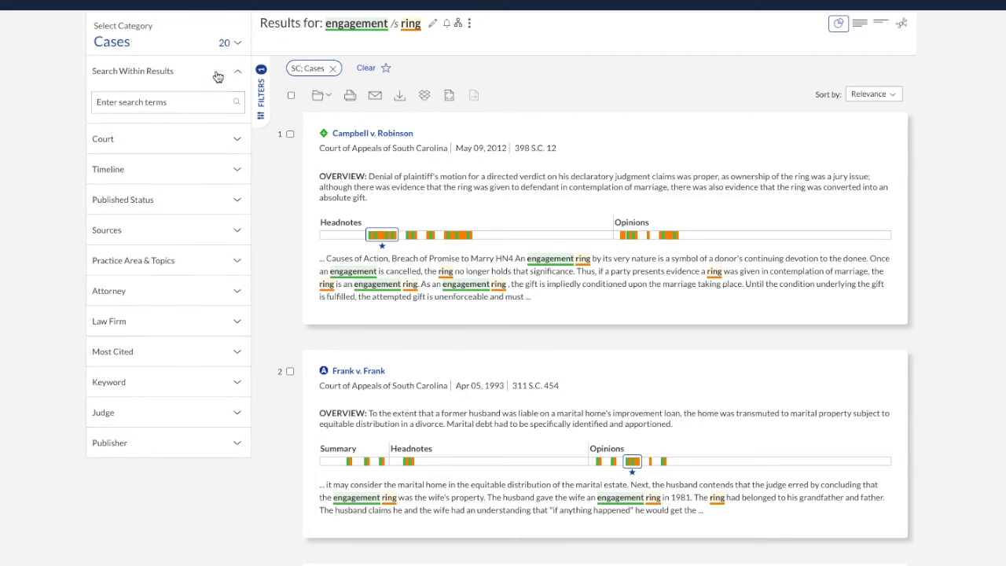
click(184, 104)
text(gift)
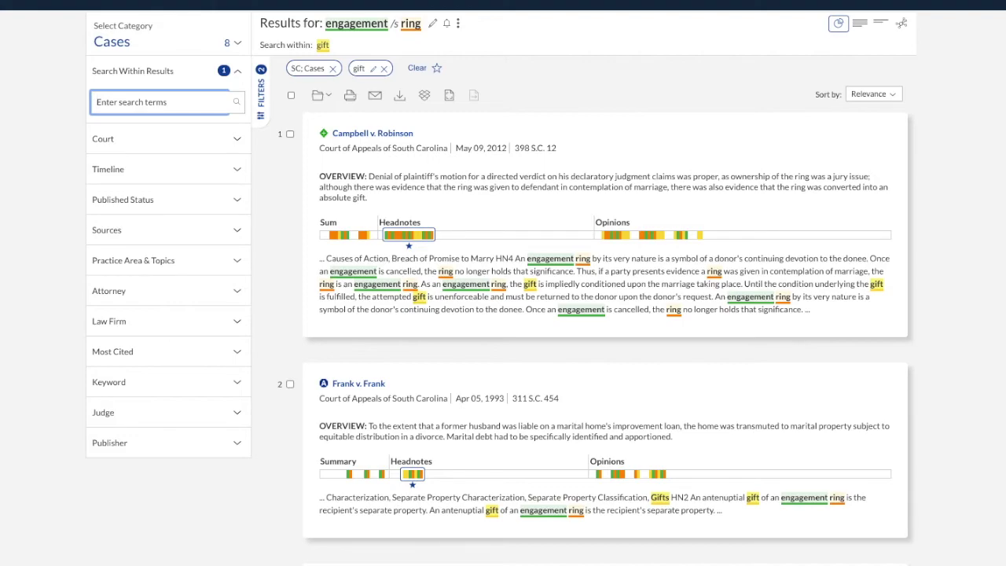
click(186, 0)
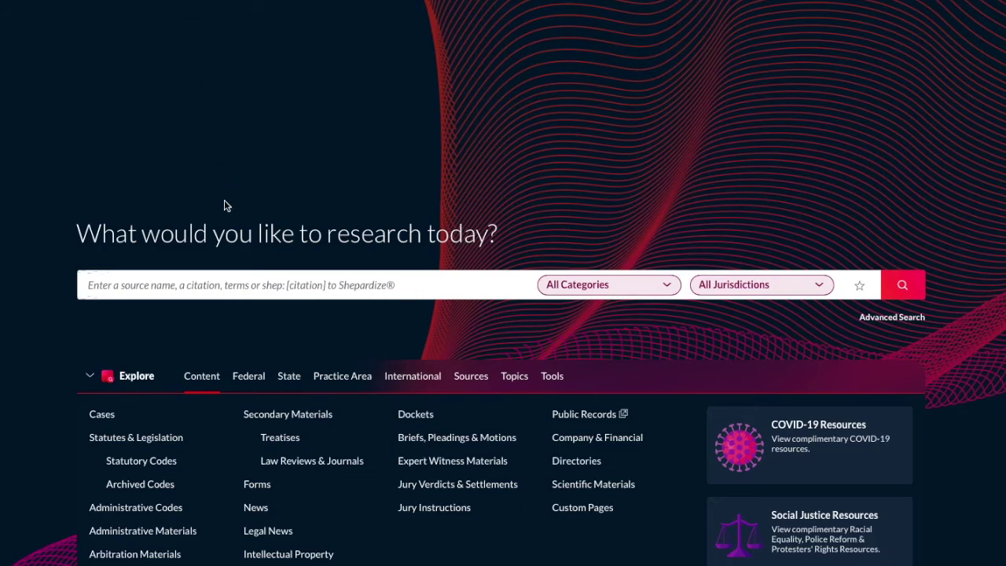
- Open the American Law Reports (ALR) advanced search via Secondary Materials
click(277, 416)
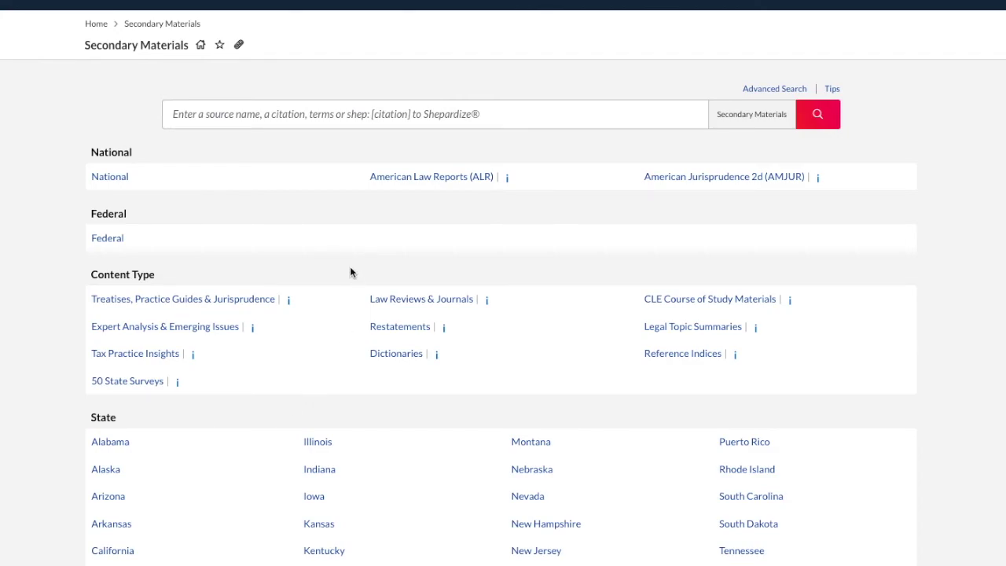
click(386, 178)
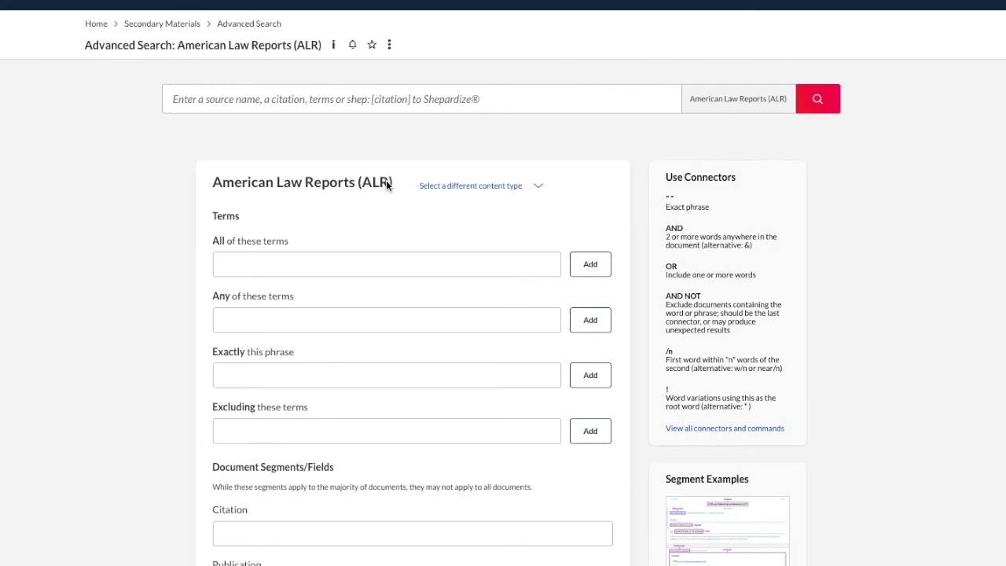
click(375, 103)
- Enter the query 'engagement /s ring' in the Lexis+ ALR search box
text(engagement )
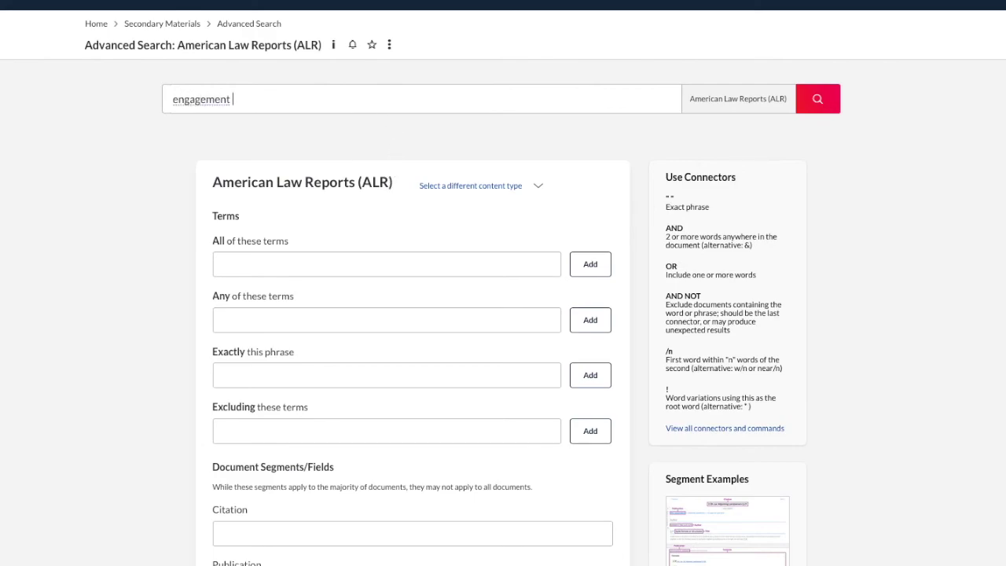
text(/s)
key(BackSpace)
key(BackSpace)
key(BackSpace)
text(/s ring)
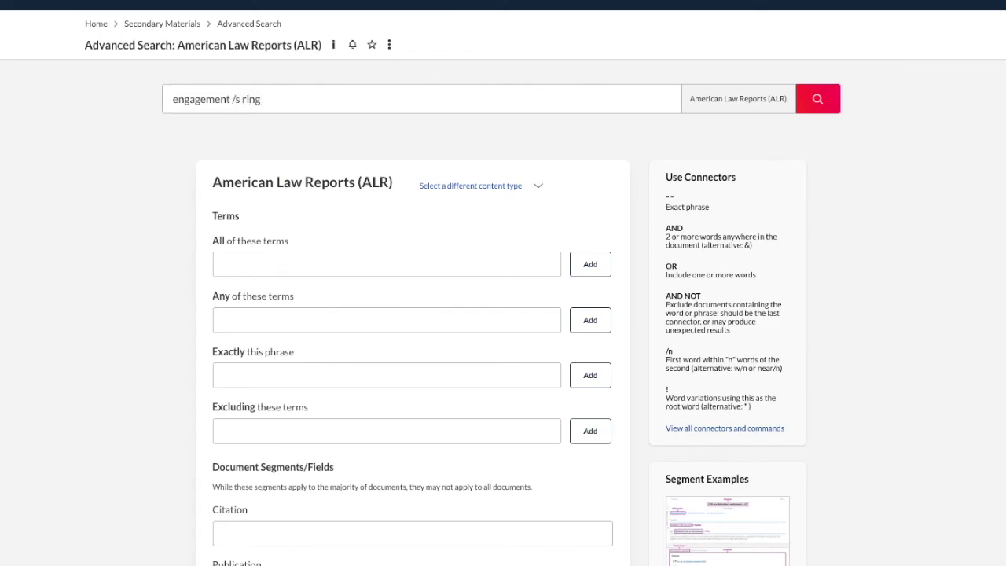